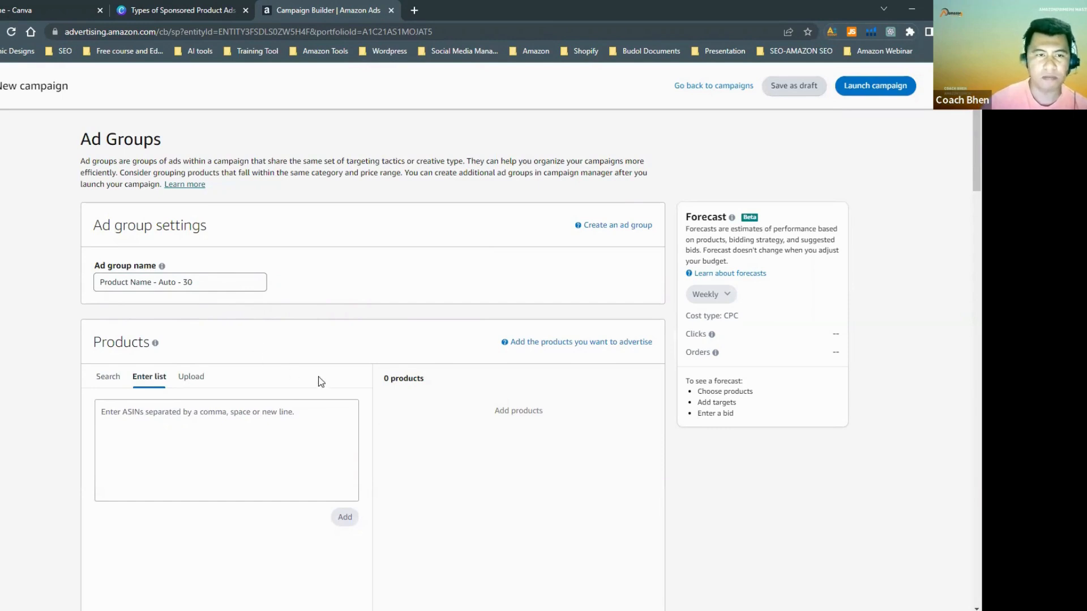
Rename the ad group to "Product Name - Manual - 30"
scroll(298, 362, down, 2)
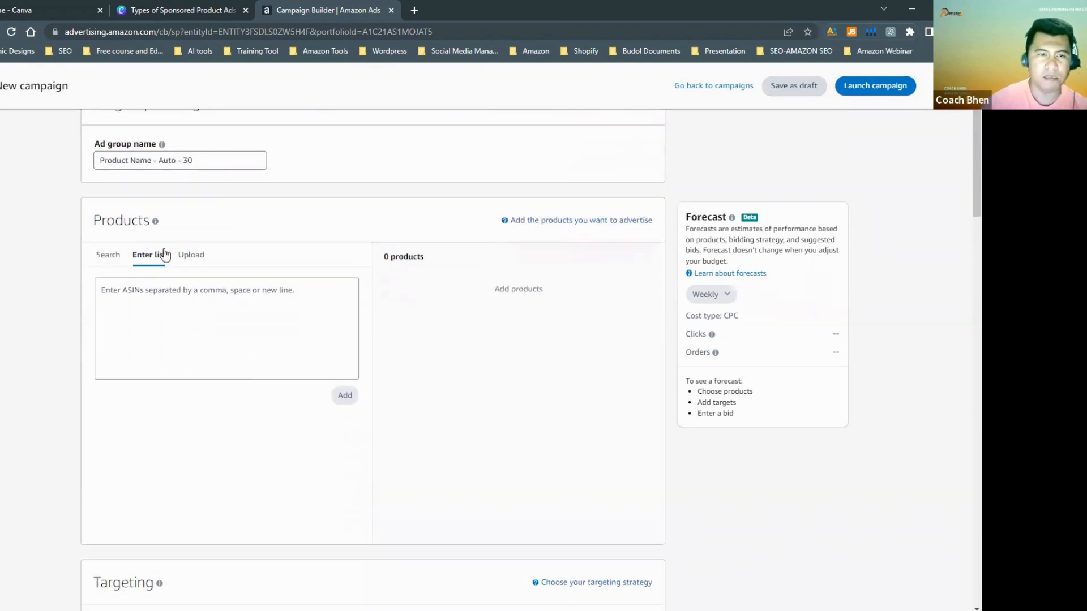
mouse_move(161, 145)
click(177, 164)
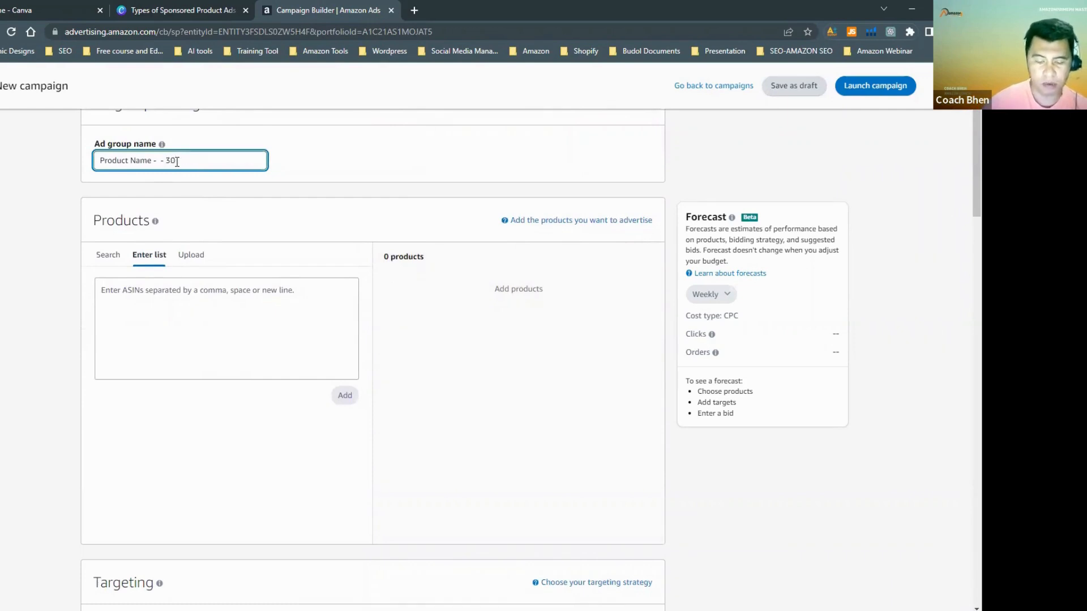
text(Manual)
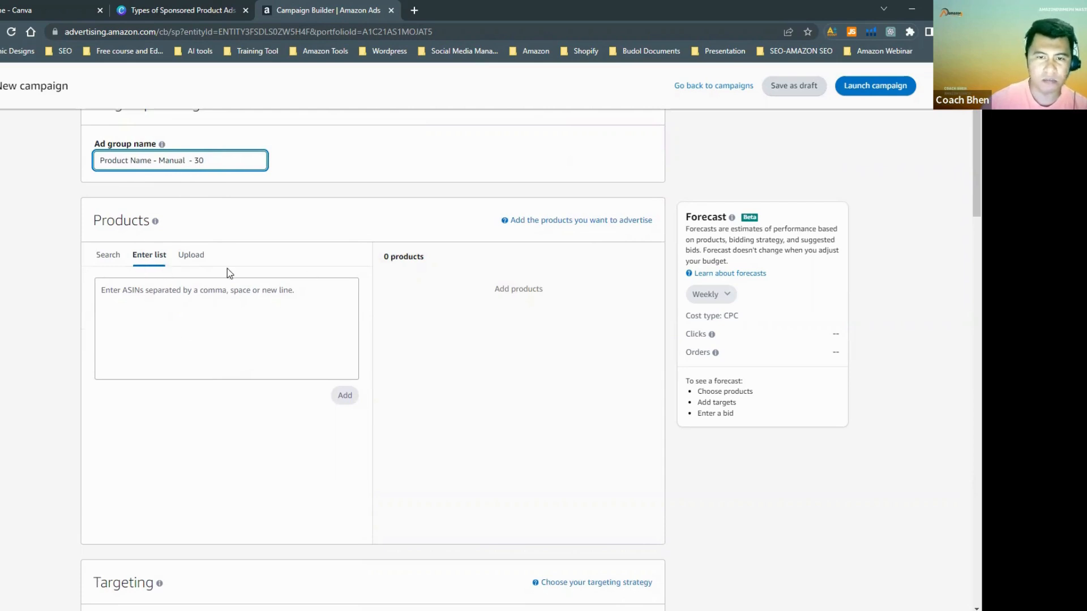
Switch the campaign's targeting from automatic to manual targeting
scroll(201, 310, down, 1)
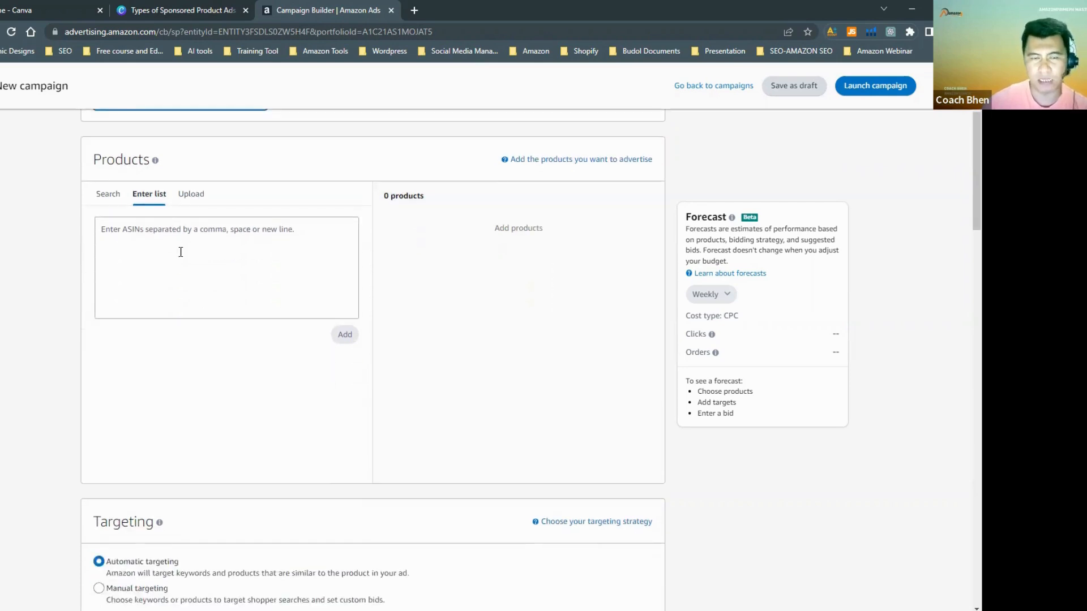
scroll(237, 329, down, 2)
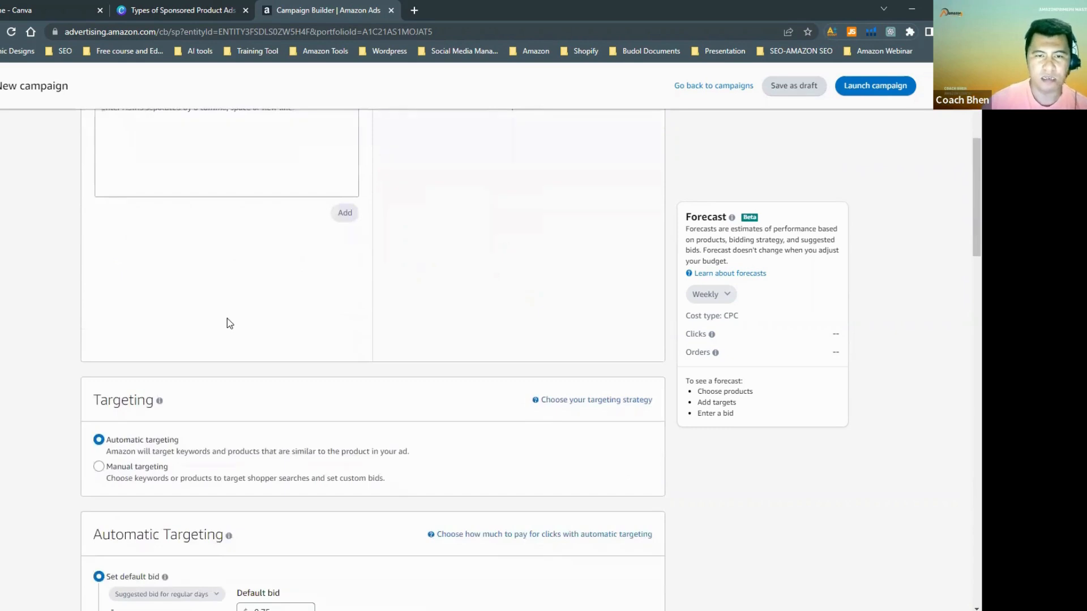
scroll(229, 323, down, 2)
scroll(215, 283, up, 2)
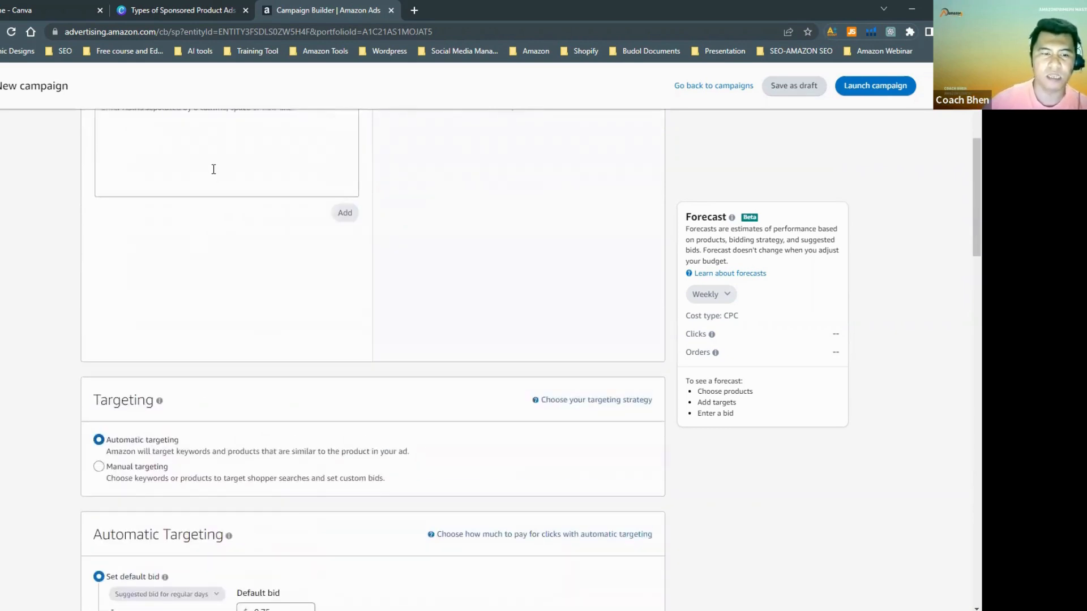
scroll(162, 300, down, 2)
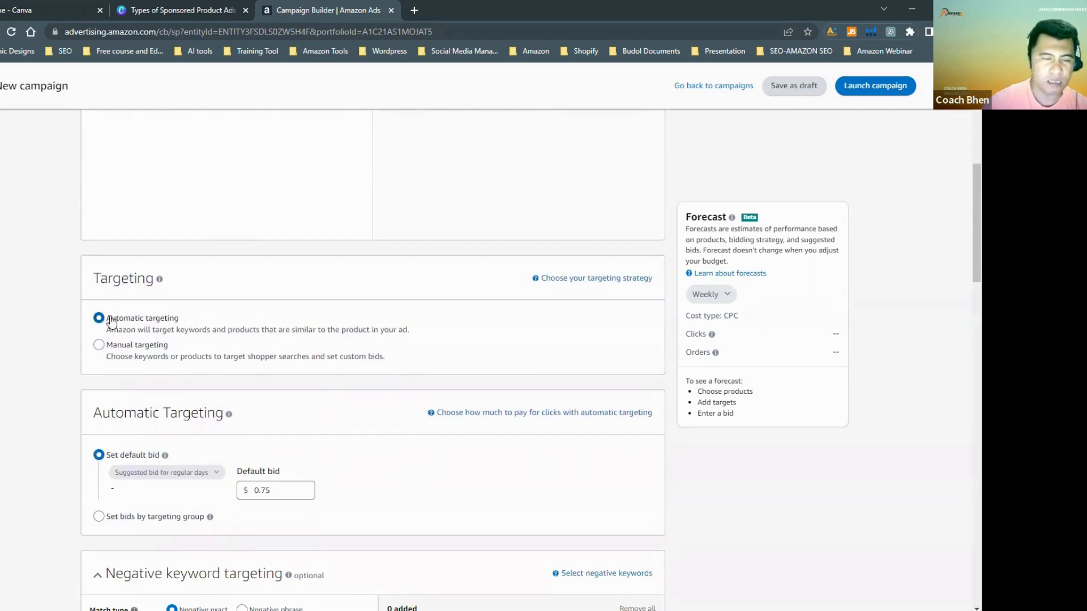
click(141, 354)
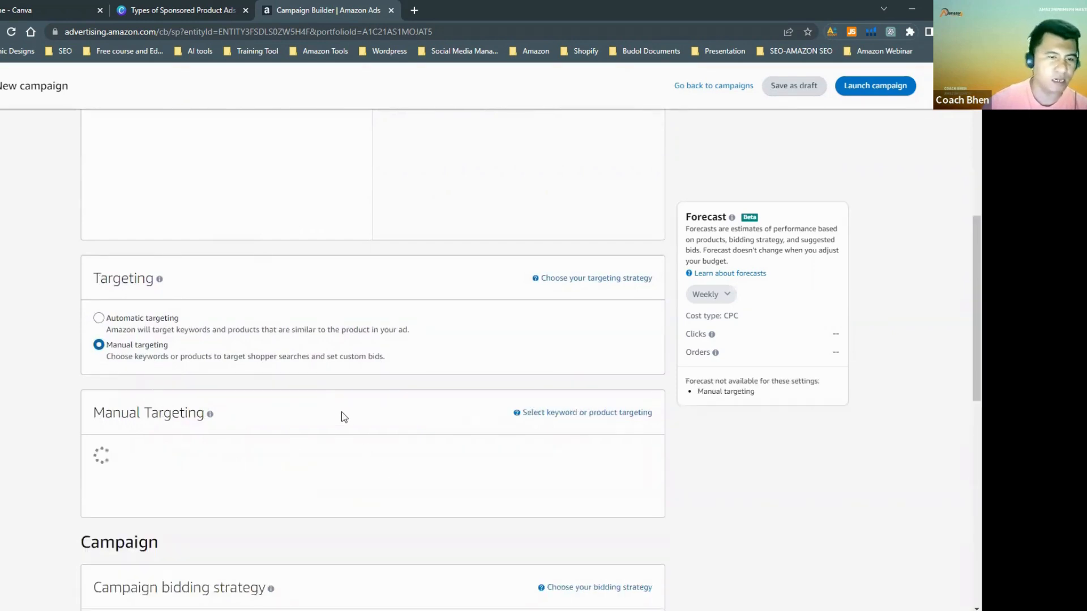
Preview the product targeting options under manual targeting and return to keyword targeting
scroll(362, 413, down, 1)
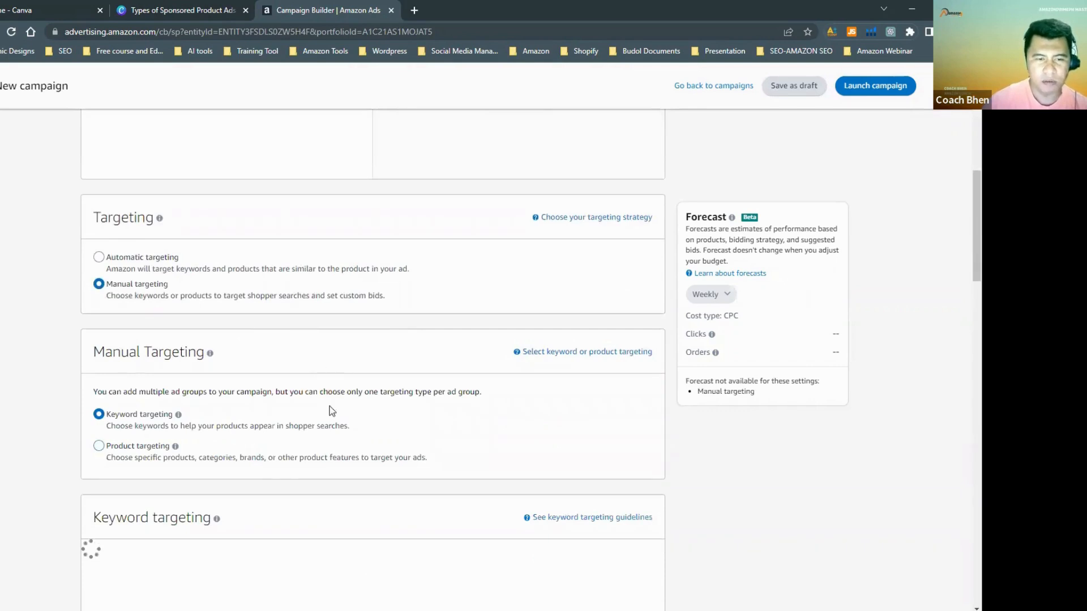
scroll(339, 425, down, 2)
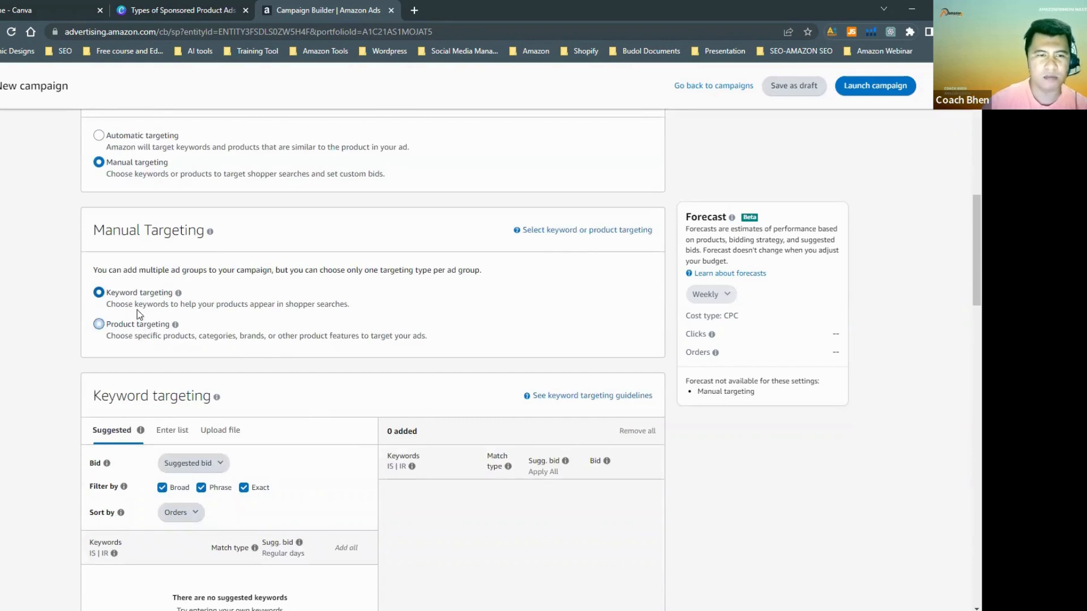
scroll(146, 248, down, 1)
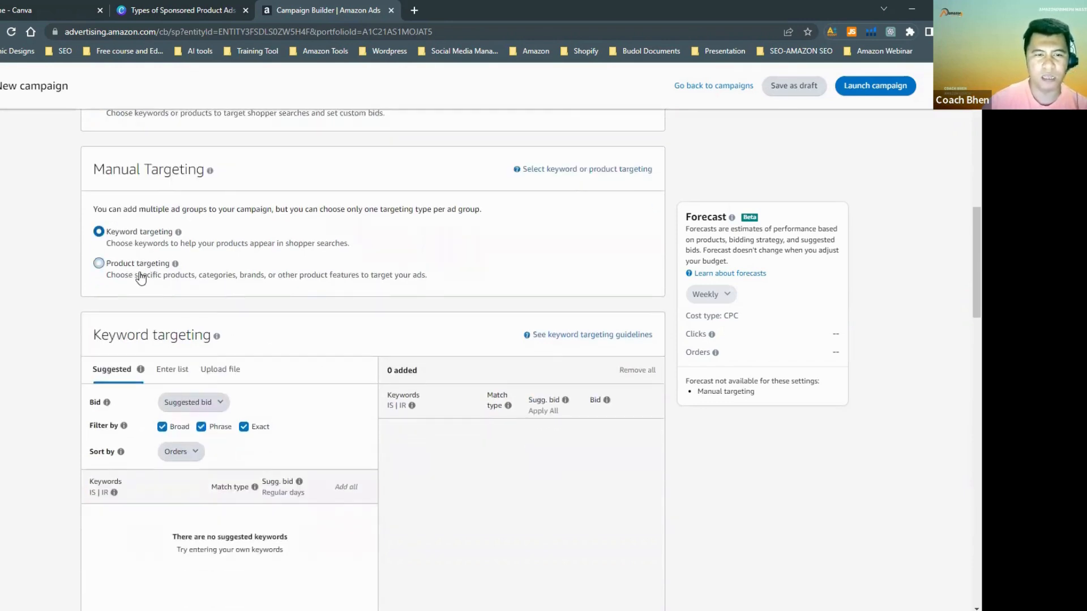
click(138, 273)
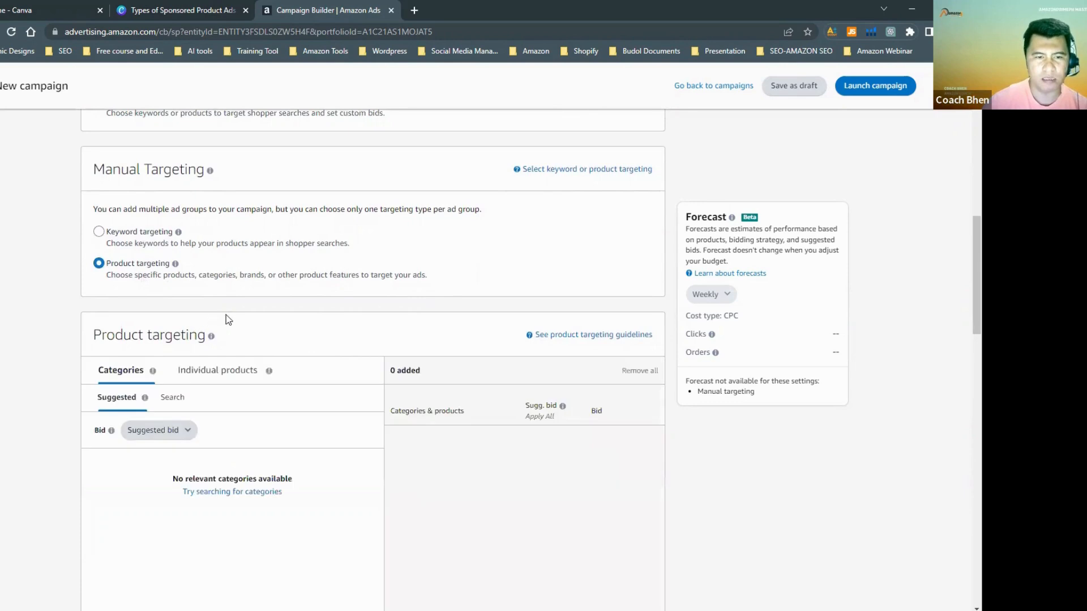
click(99, 231)
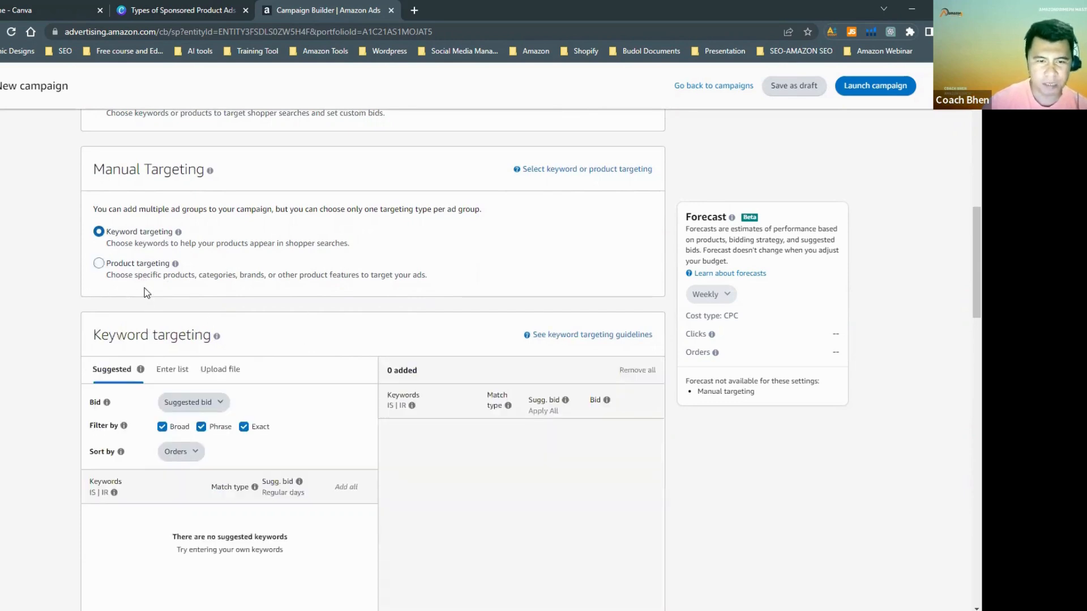
Examine the keyword targeting bid, match type and sorting options and the negative keyword targeting match types
scroll(146, 293, down, 2)
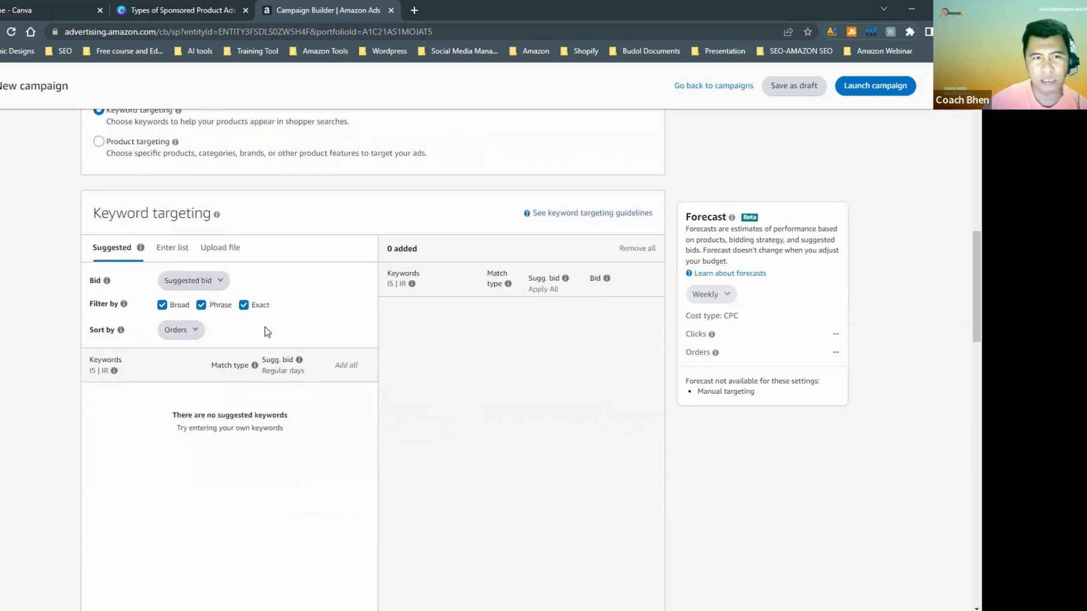
scroll(283, 334, up, 1)
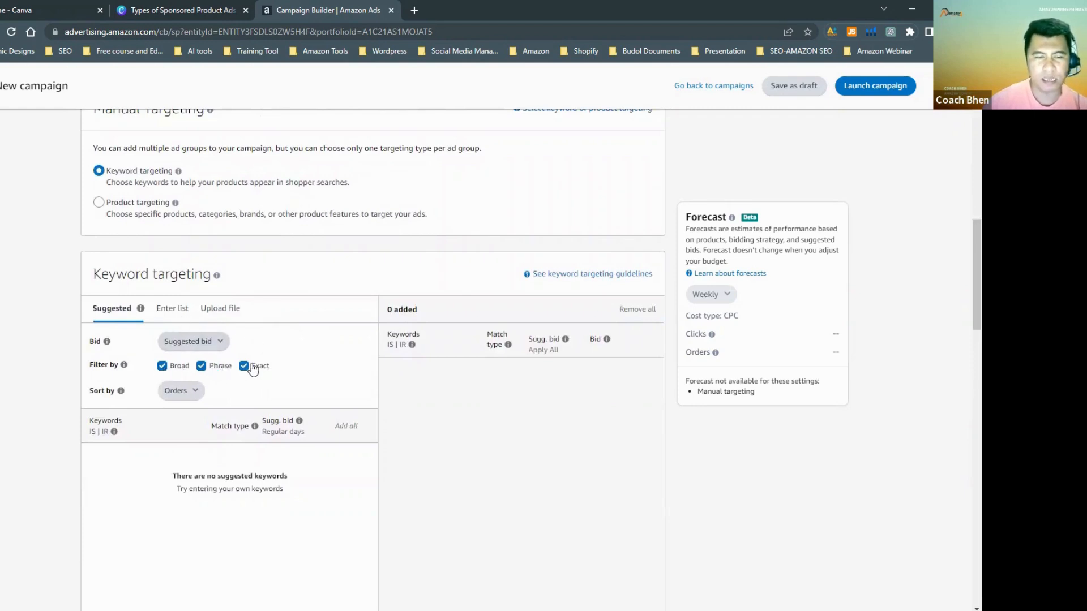
scroll(201, 358, down, 1)
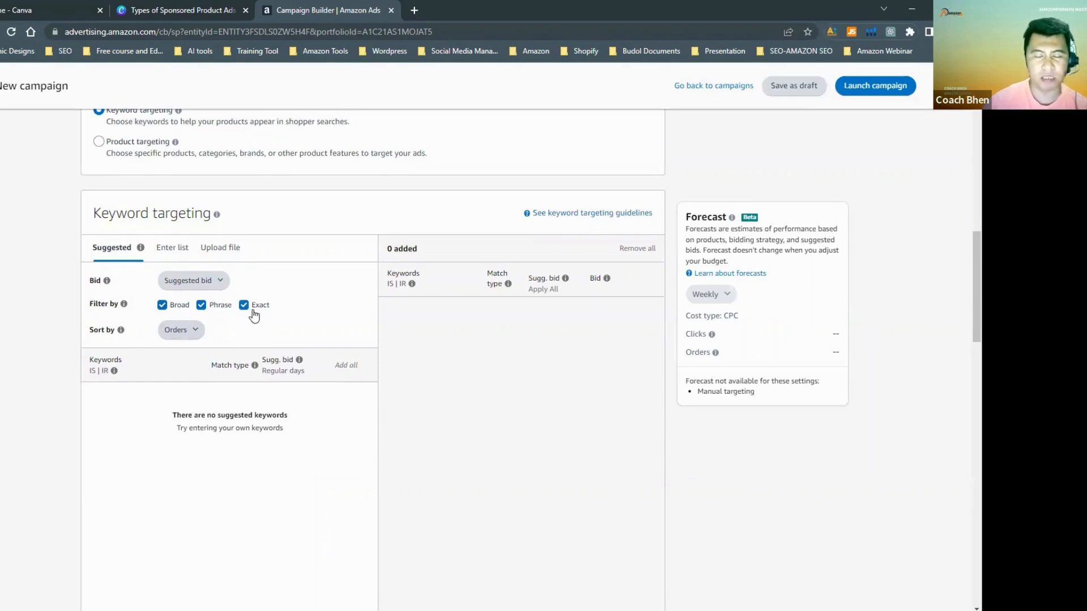
click(254, 365)
click(307, 441)
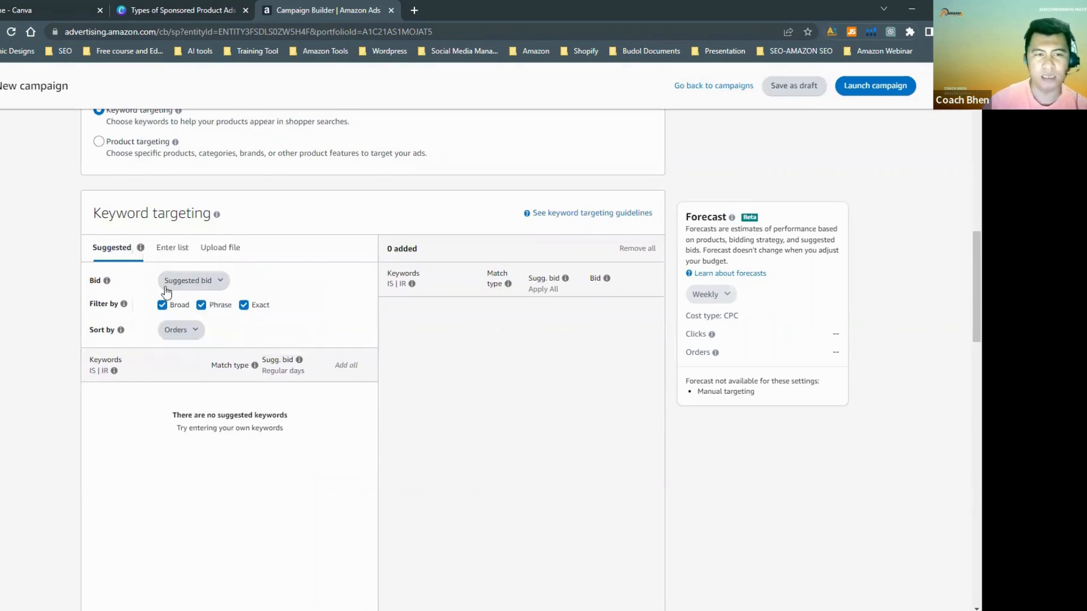
scroll(255, 343, down, 4)
scroll(255, 343, down, 3)
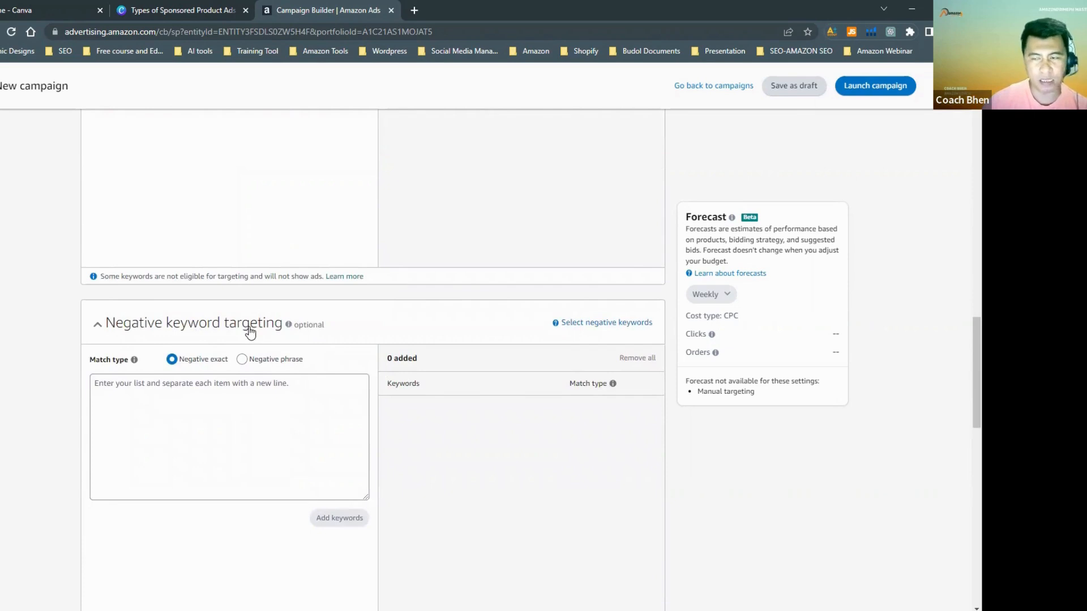
scroll(219, 356, down, 2)
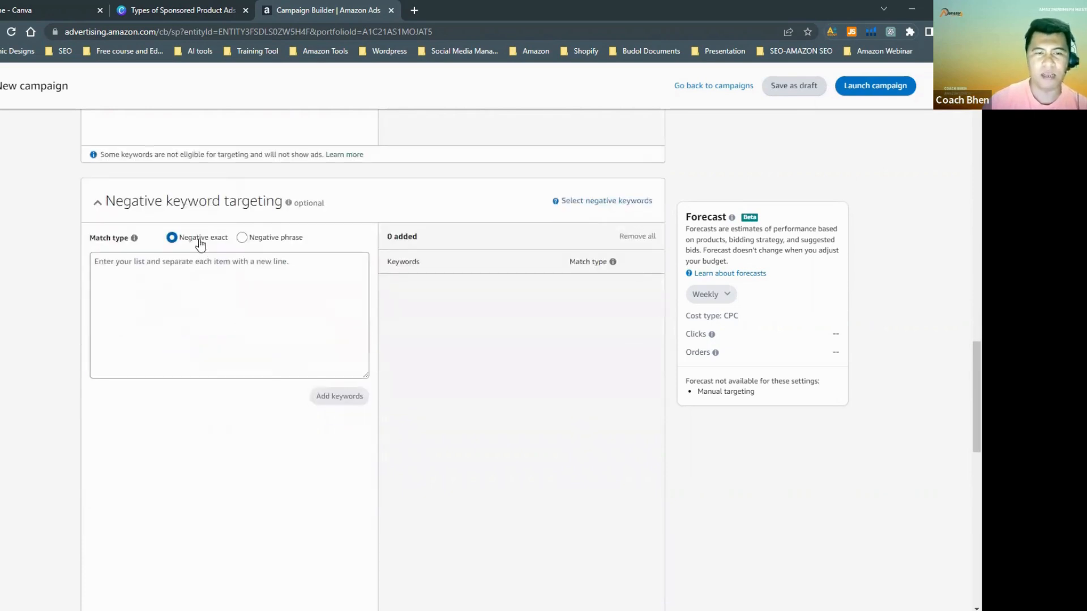
scroll(265, 300, down, 6)
Set the campaign bidding strategy to Fixed bids and review the campaign name, portfolio, dates and daily budget settings
scroll(268, 322, down, 1)
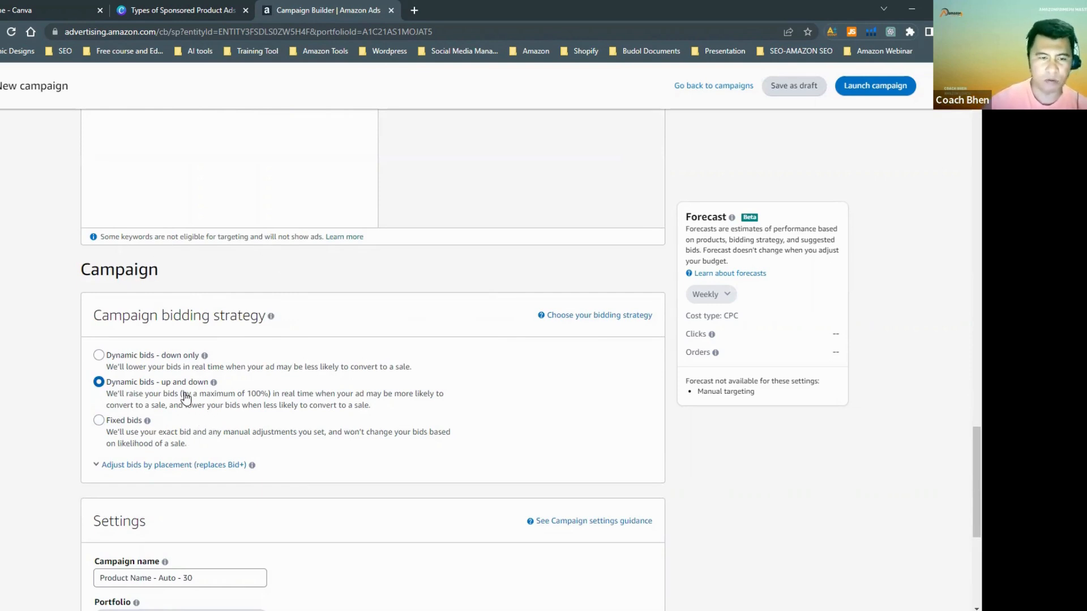
click(100, 422)
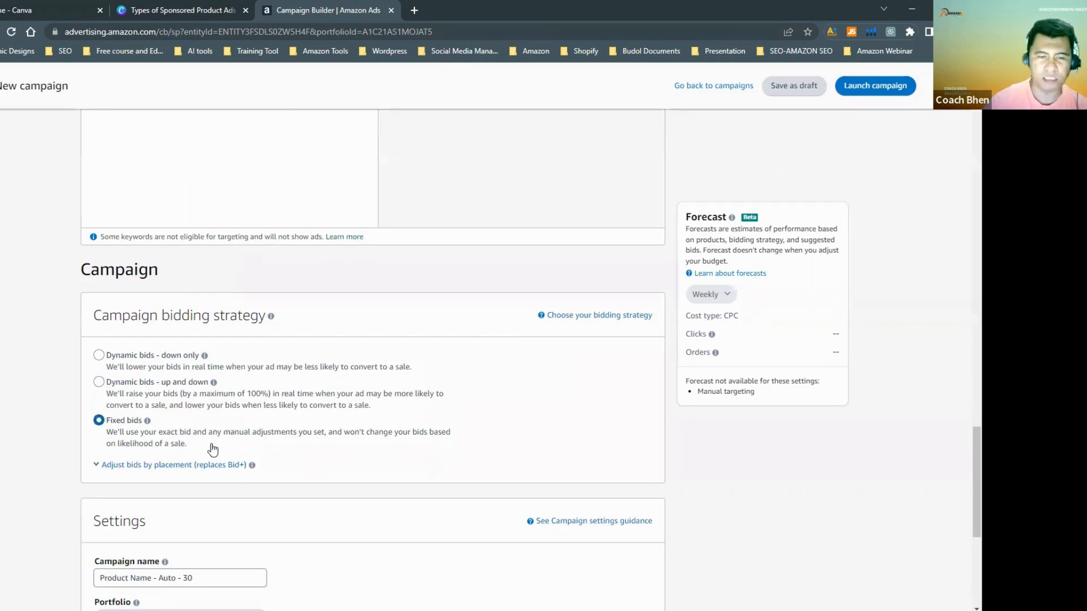
mouse_move(141, 418)
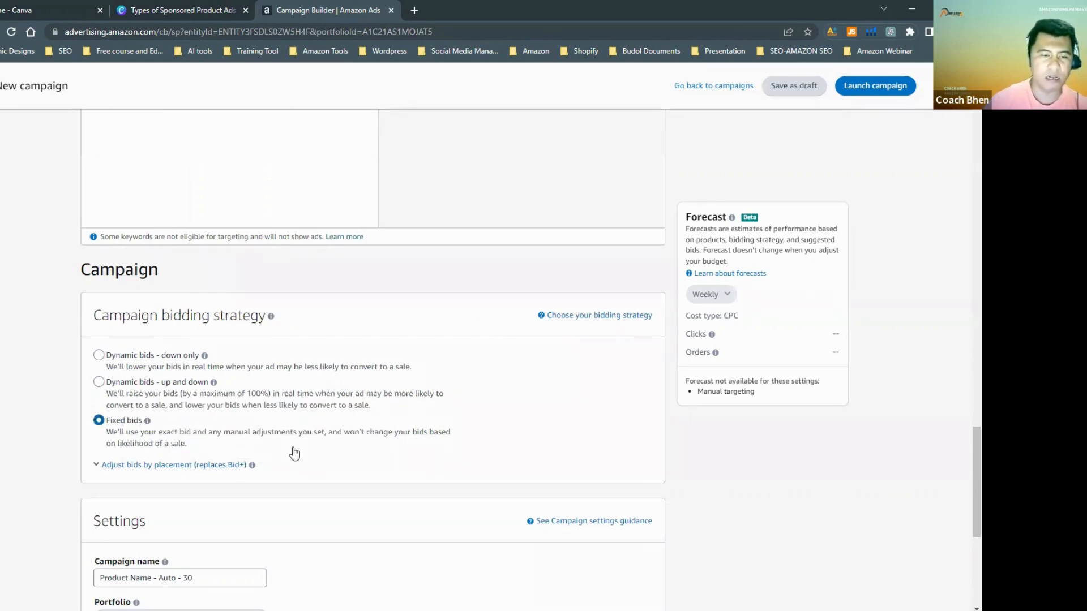
scroll(303, 447, down, 2)
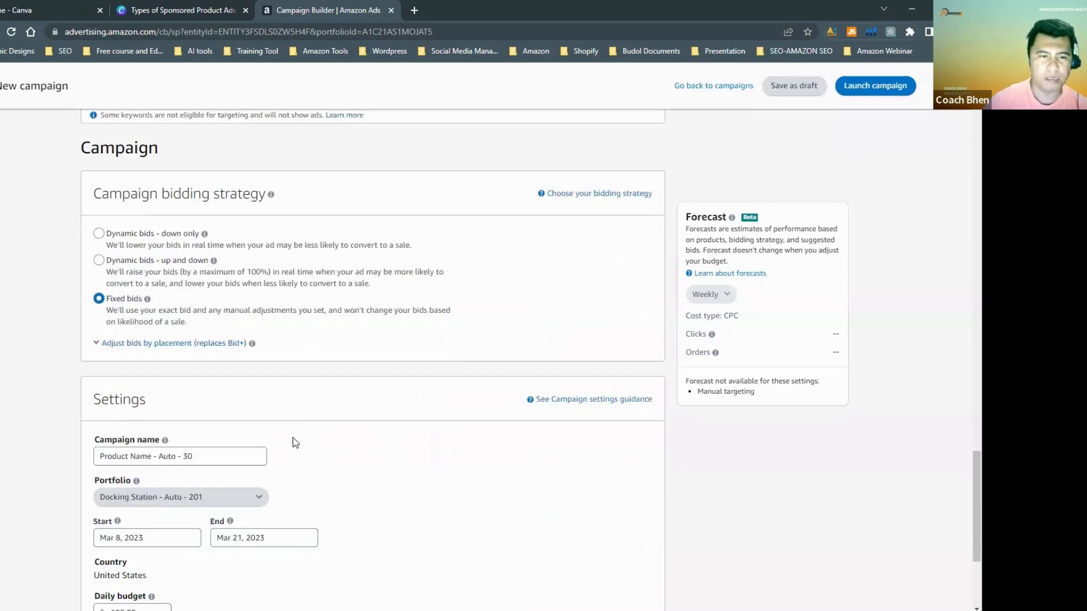
scroll(91, 469, down, 2)
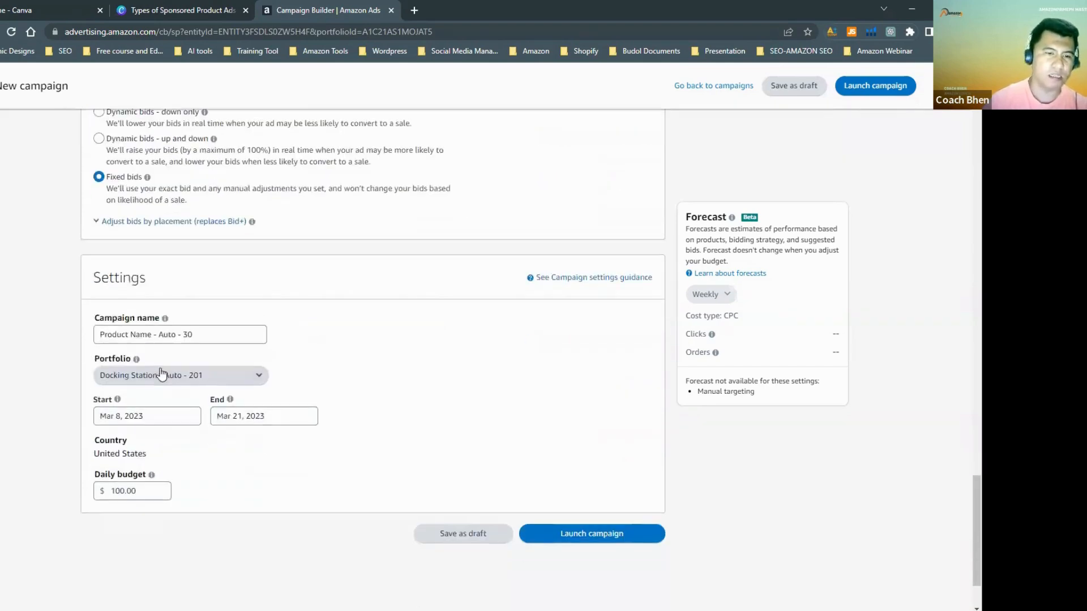
Change the manual targeting type from keyword targeting to product targeting
scroll(266, 461, up, 20)
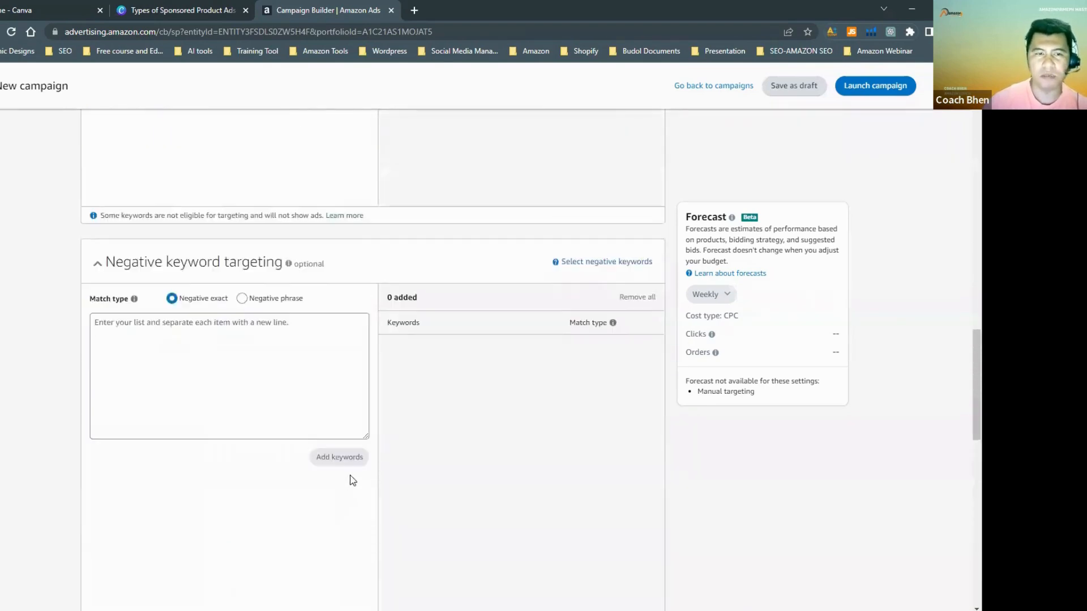
scroll(347, 480, up, 7)
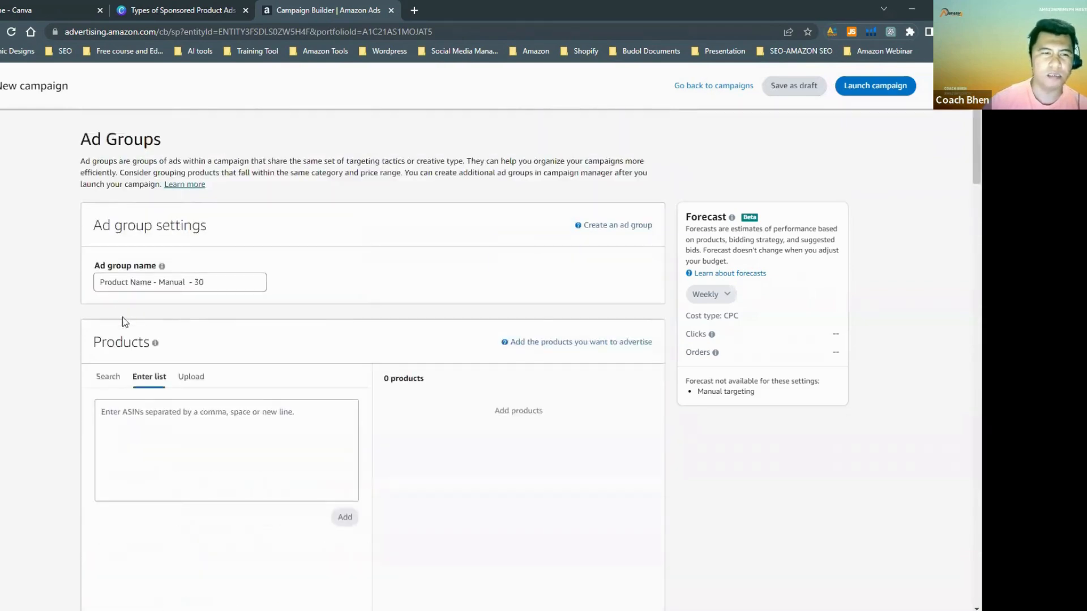
scroll(174, 321, down, 7)
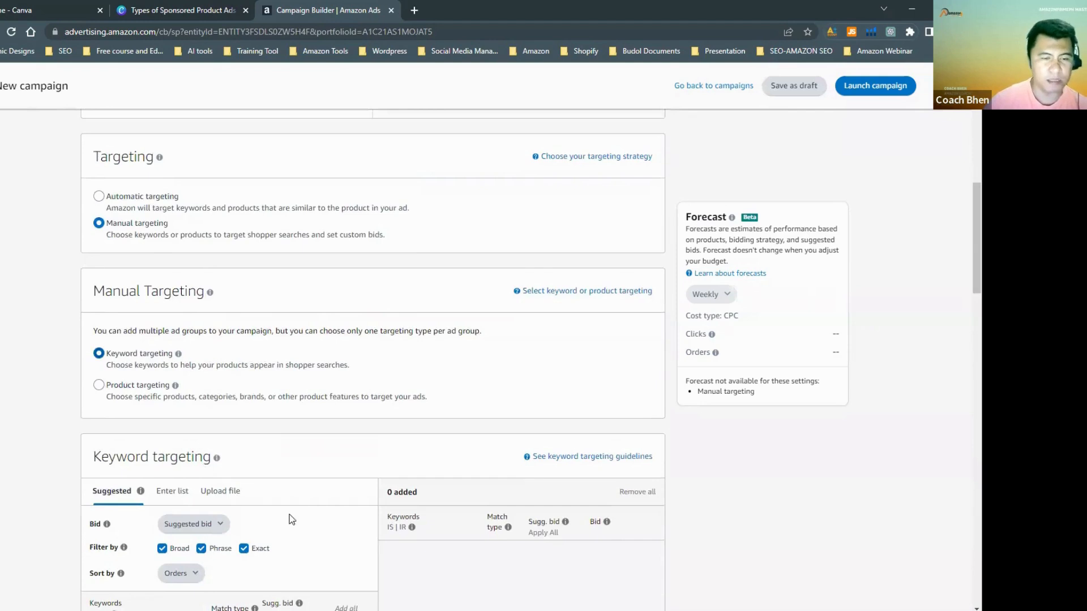
click(99, 385)
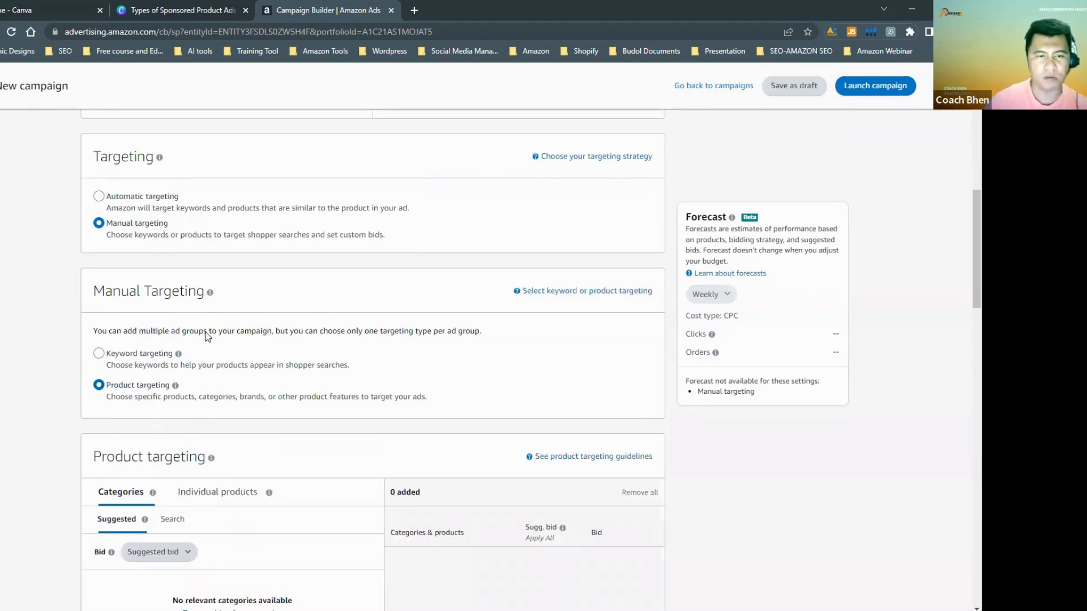
Examine the individual products options of product targeting and return to the suggested categories
scroll(172, 386, down, 1)
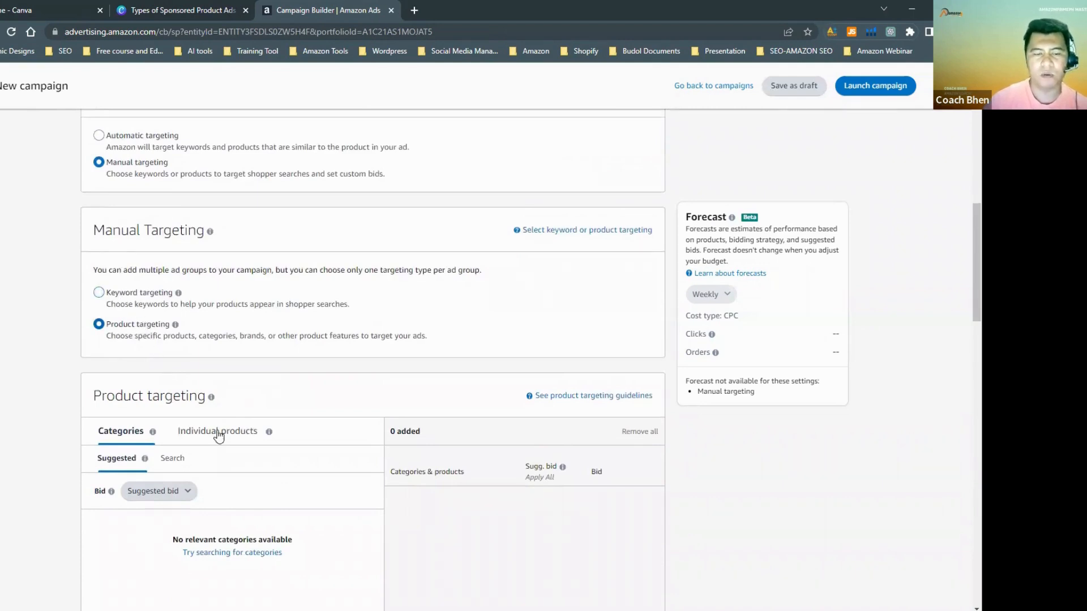
scroll(219, 432, down, 2)
click(228, 321)
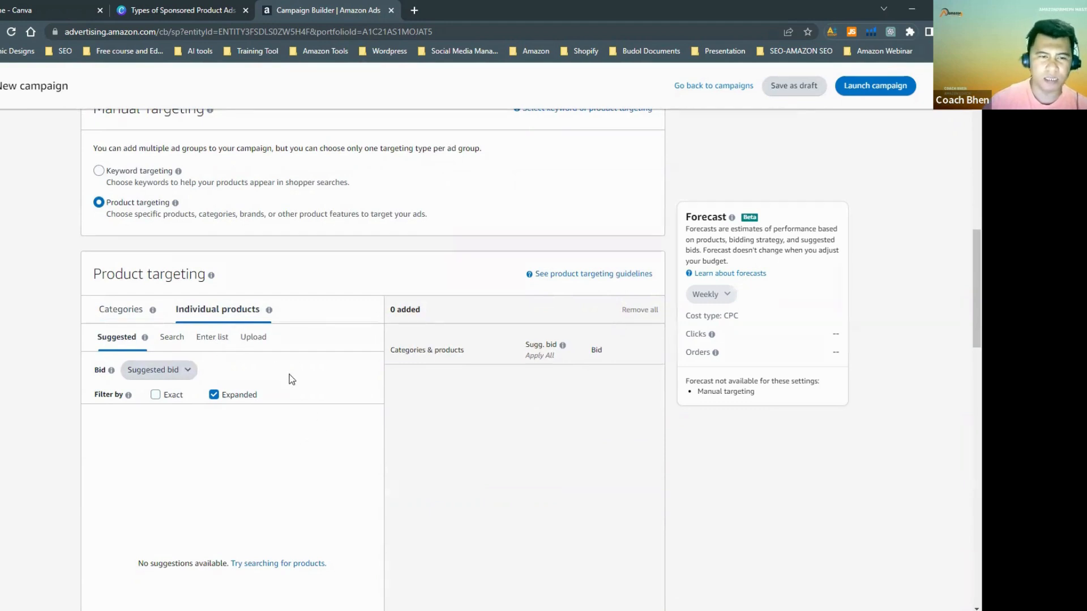
click(120, 317)
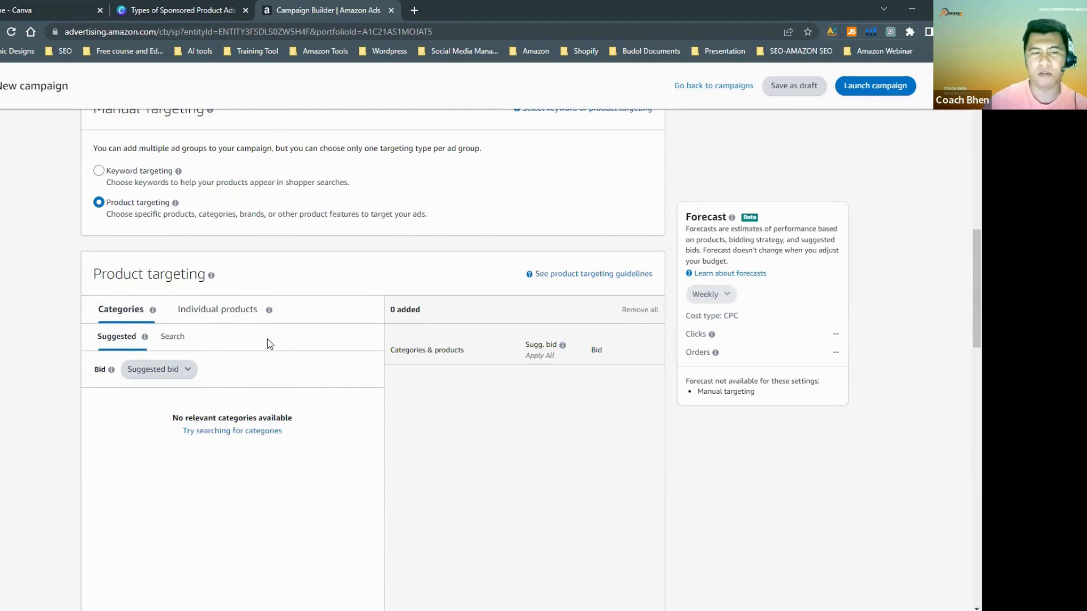
scroll(221, 334, down, 2)
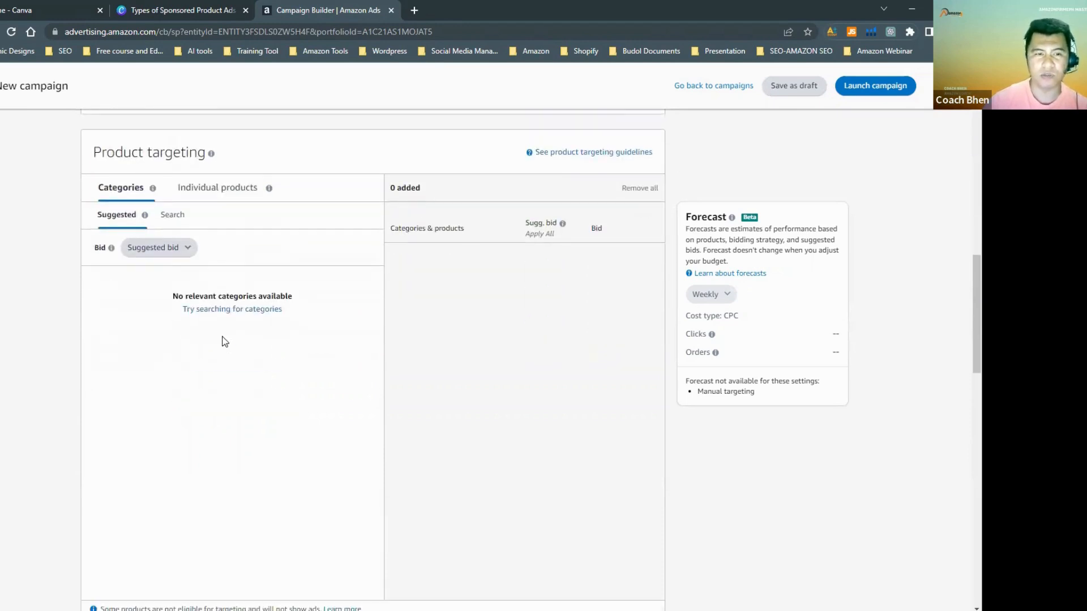
scroll(232, 368, up, 4)
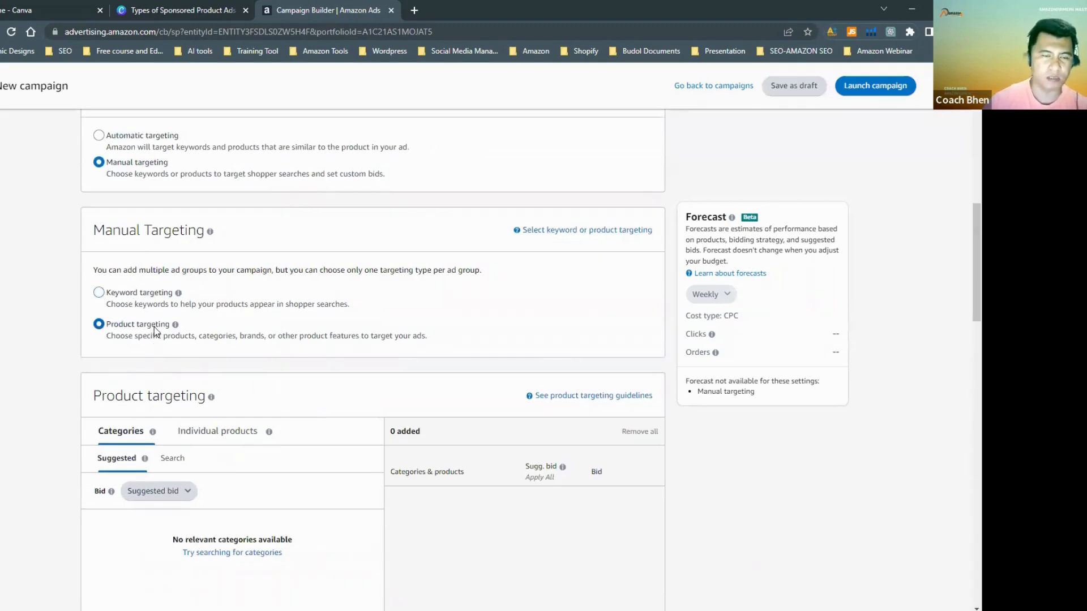
Set the campaign bidding strategy to Dynamic bids - up and down
scroll(199, 376, down, 7)
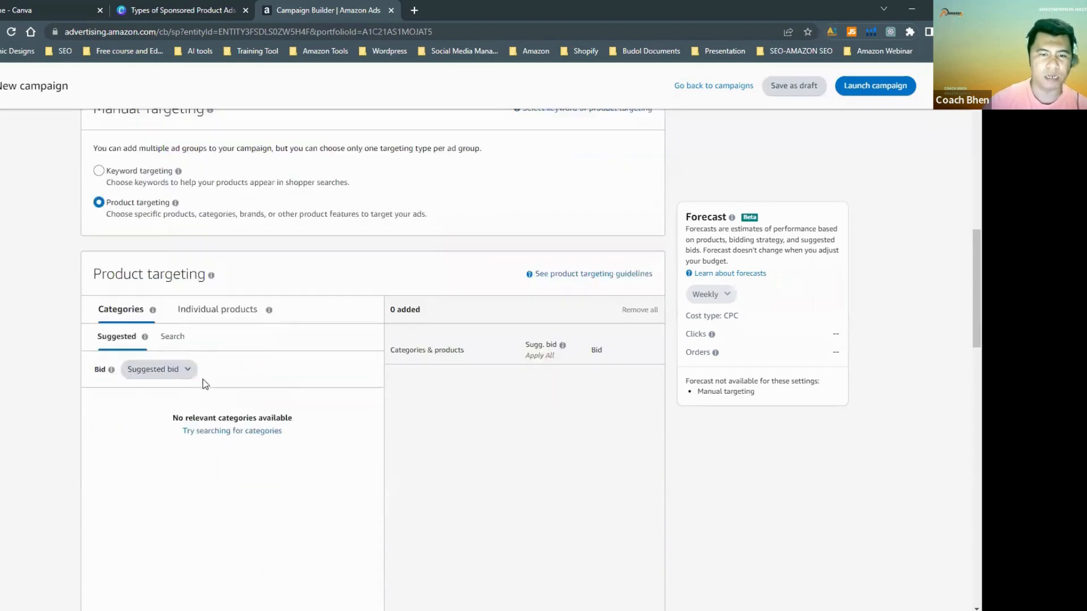
scroll(209, 382, down, 9)
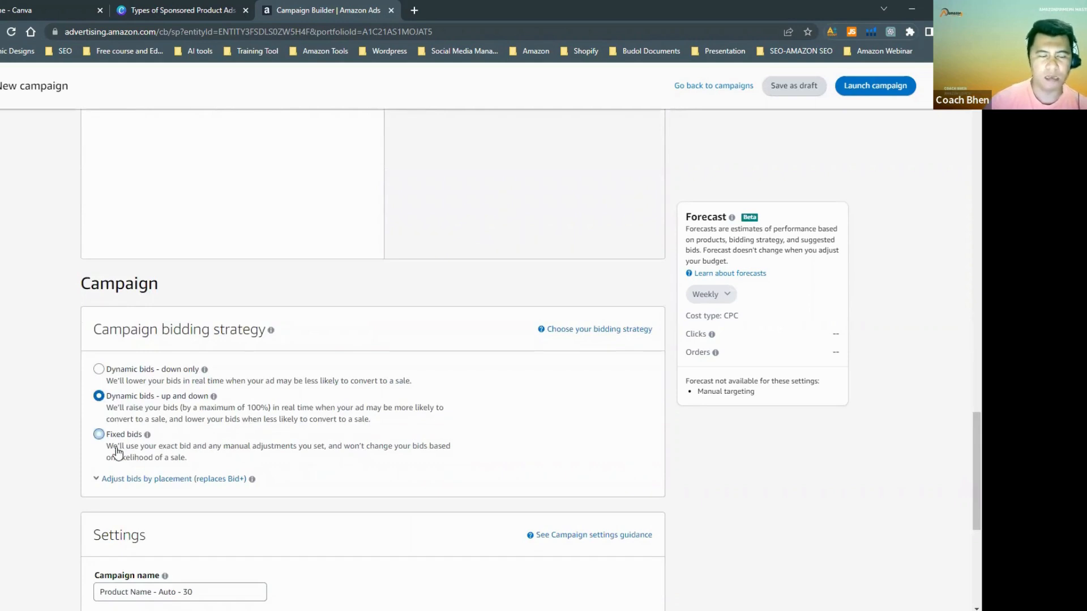
Switch the campaign bidding strategy to Fixed bids and review the negative product targeting and campaign settings sections
click(98, 434)
scroll(142, 438, down, 5)
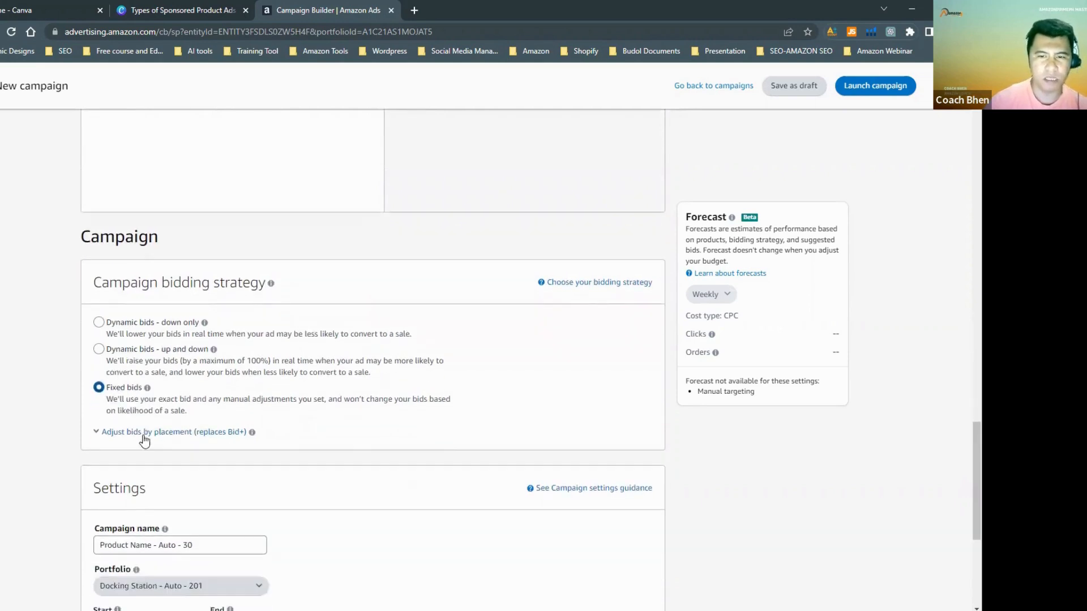
scroll(164, 430, down, 1)
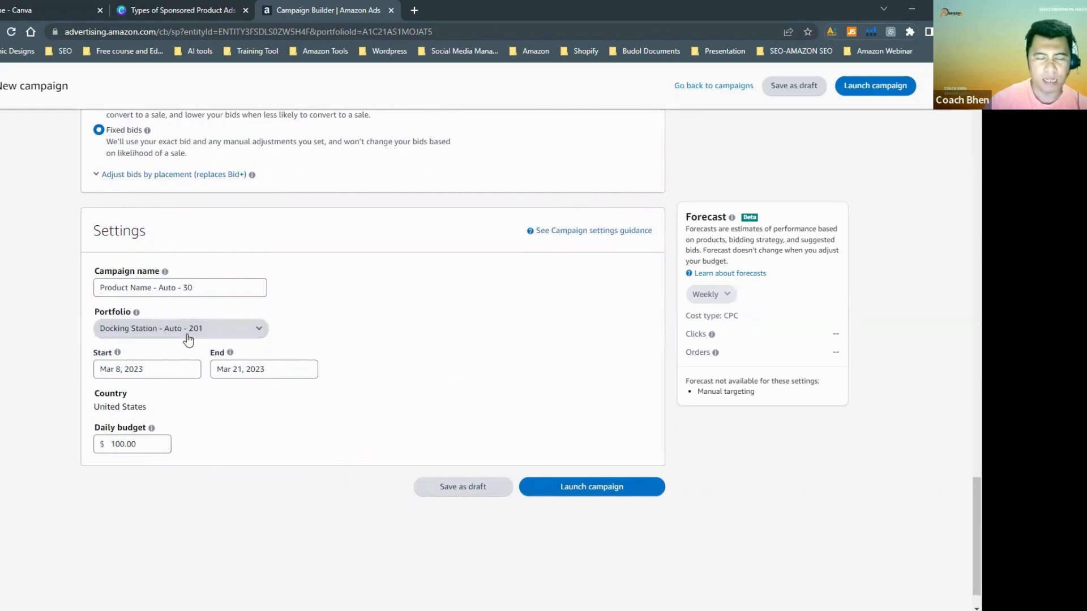
scroll(200, 387, up, 2)
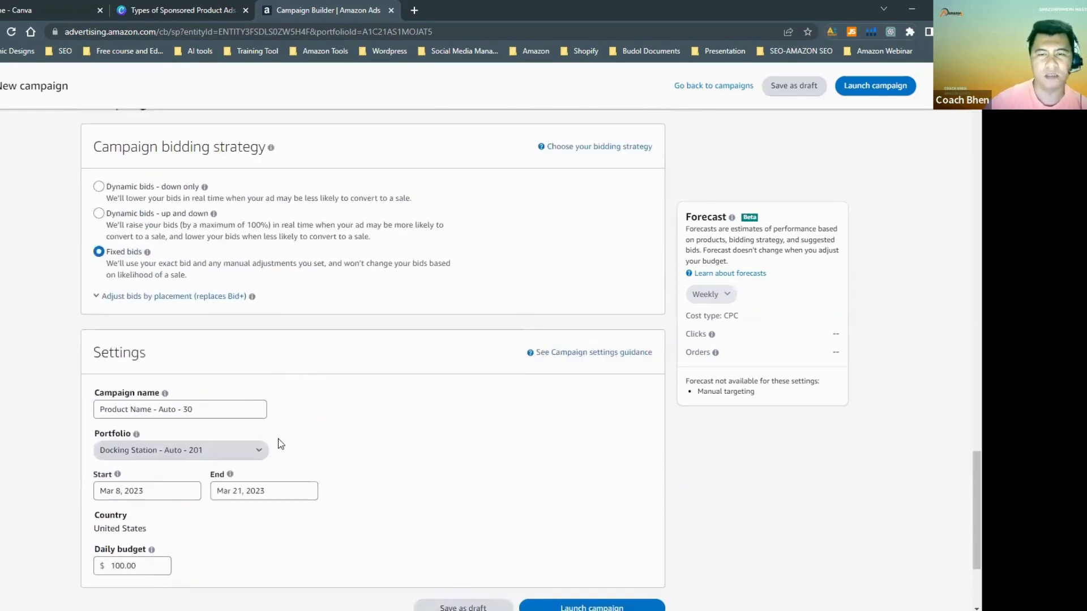
scroll(269, 415, up, 7)
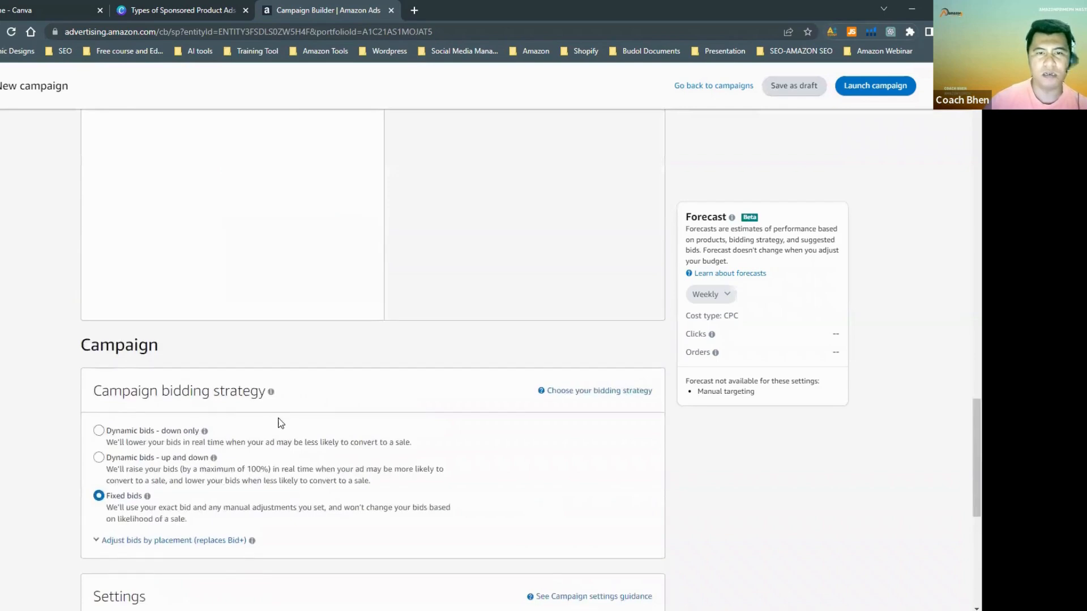
scroll(294, 393, down, 4)
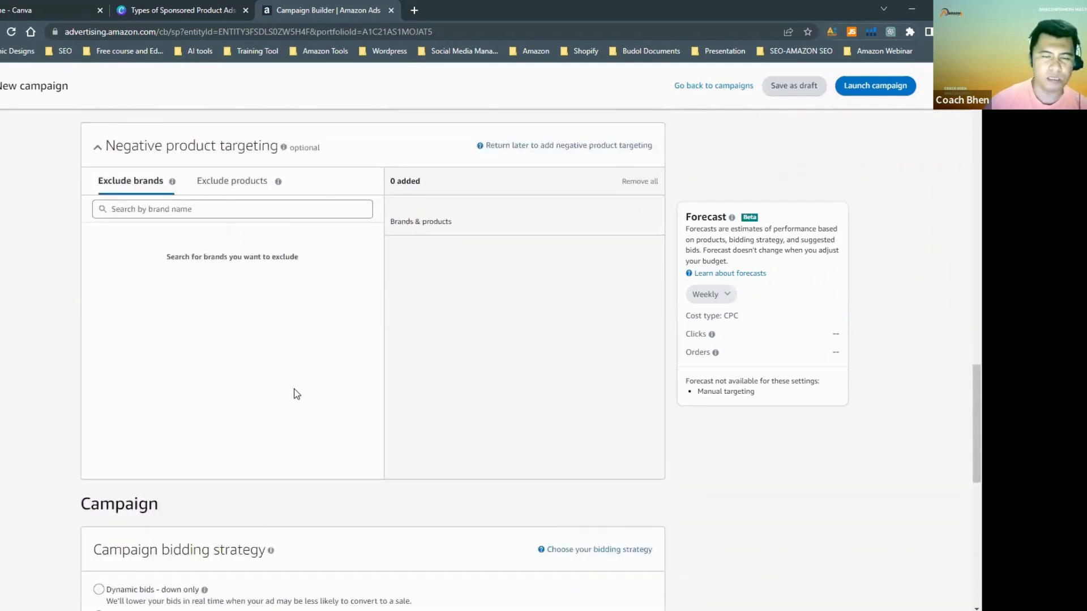
scroll(357, 405, down, 1)
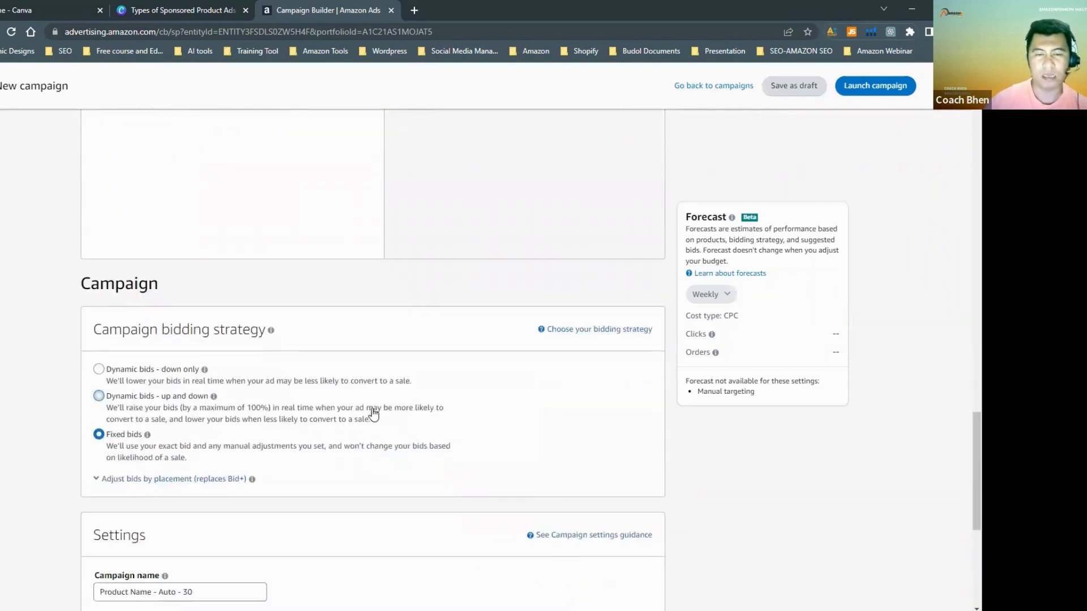
scroll(368, 385, down, 2)
scroll(371, 388, down, 2)
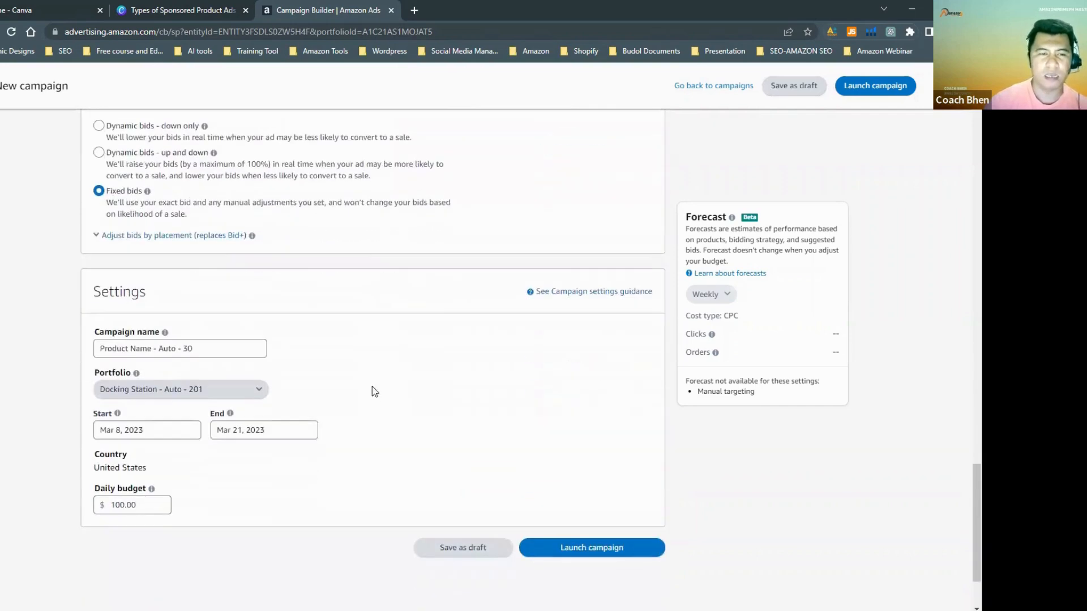
Switch to the Types of Sponsored Product Ads presentation in Canva and show its closing Thank You slide in full screen
click(184, 11)
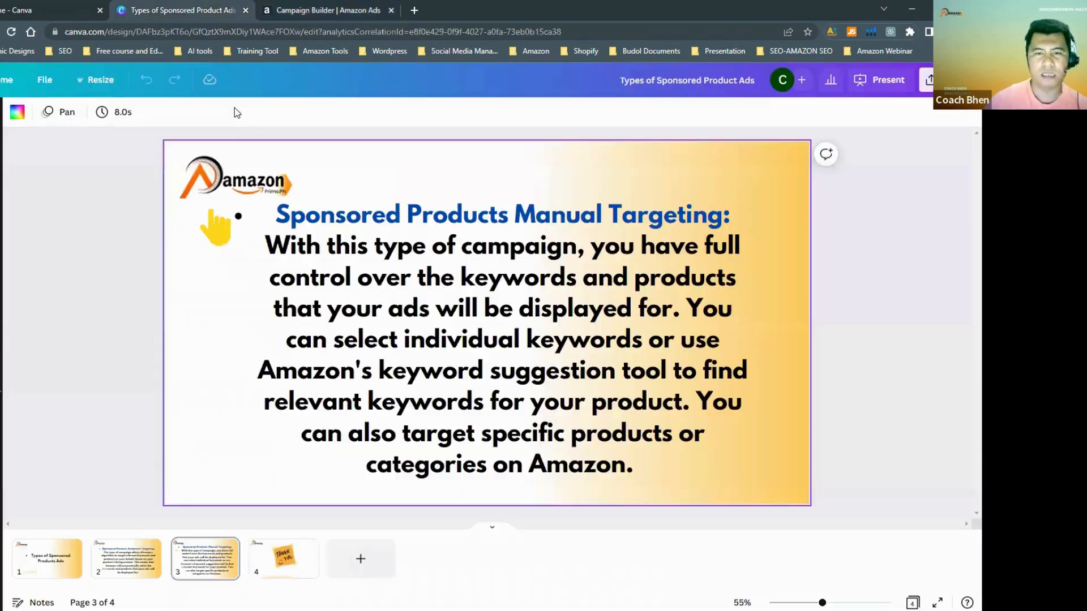
click(283, 566)
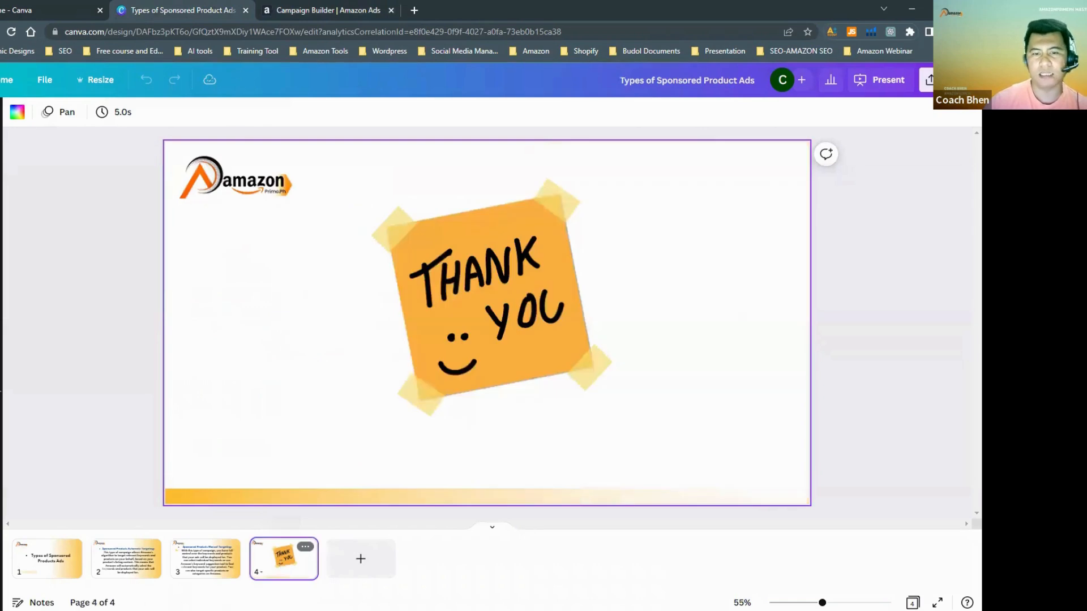
click(937, 602)
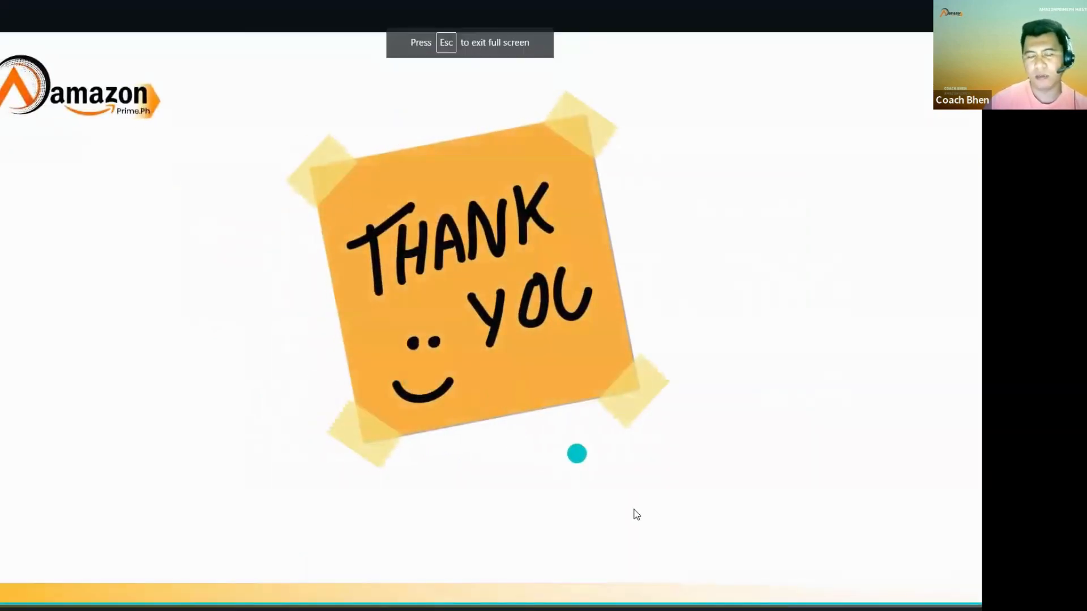